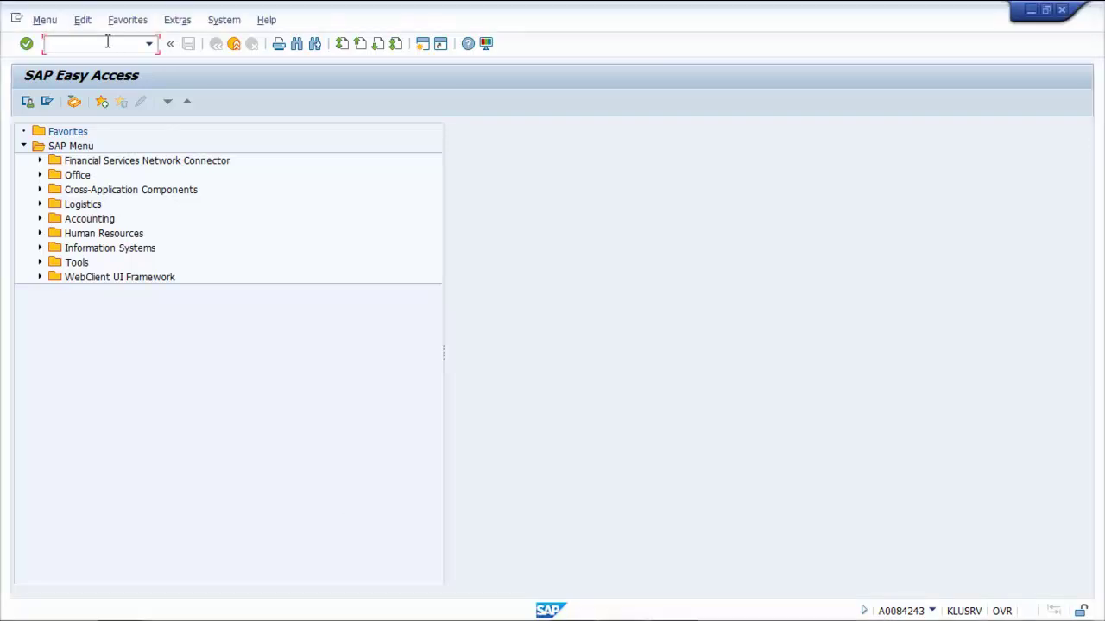
- Open the SAP Reference IMG through transaction SPRO
{"action": "type", "text": "SPRO"}
{"action": "key", "text": "Return"}
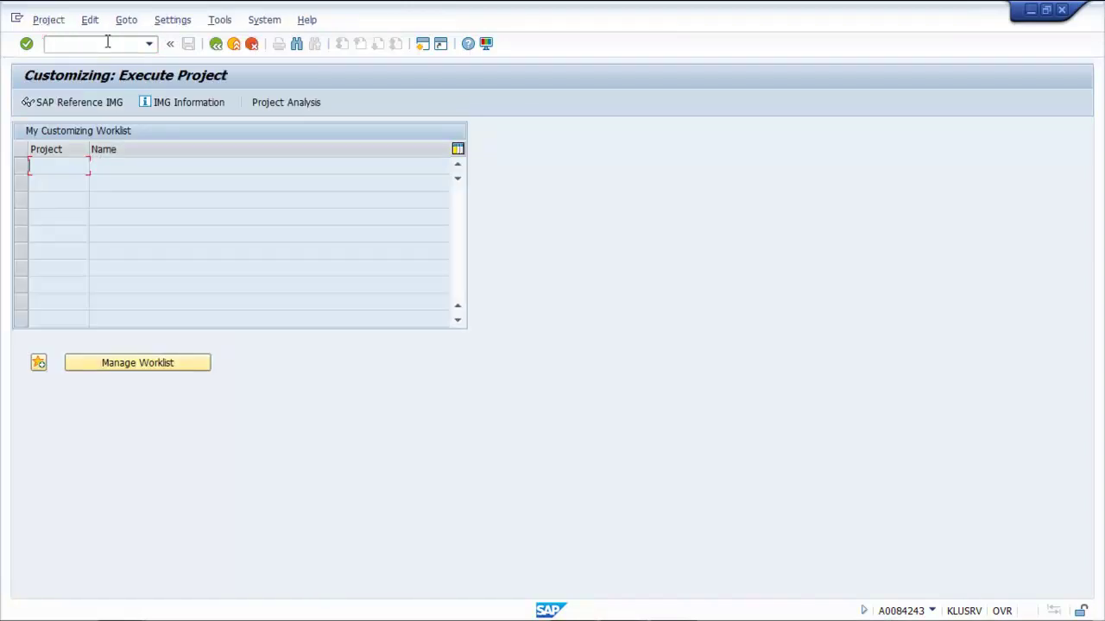
{"action": "key", "text": "F5"}
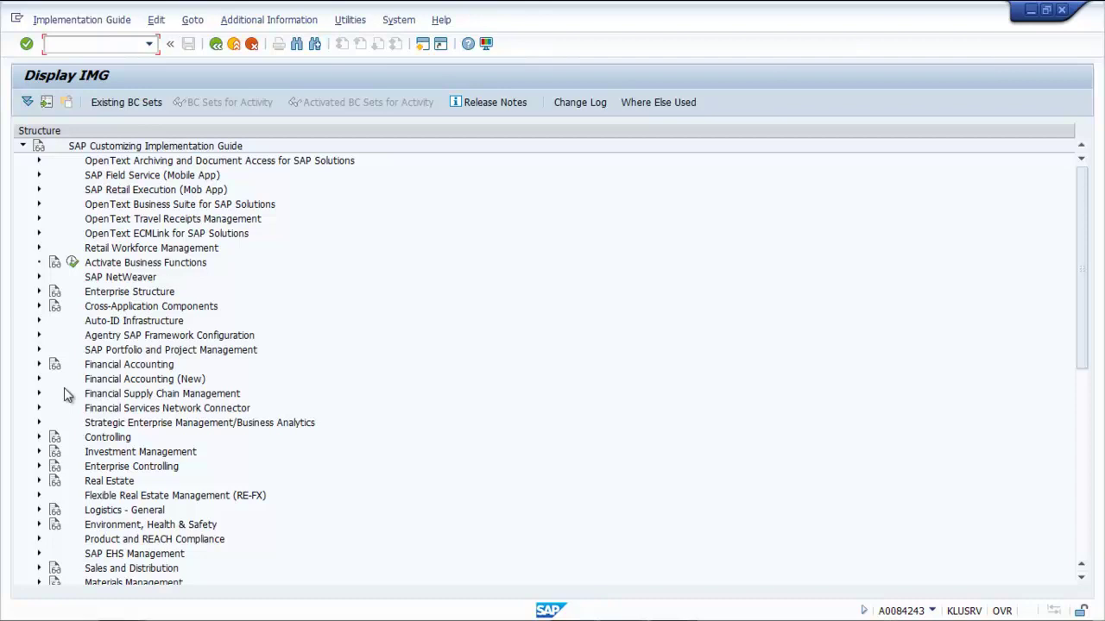
- Expand Financial Accounting (New) > AR/AP > Customer Accounts > Master Data > Preparations for Creating Customer Master Data
{"action": "left_click", "coordinate": [38, 379]}
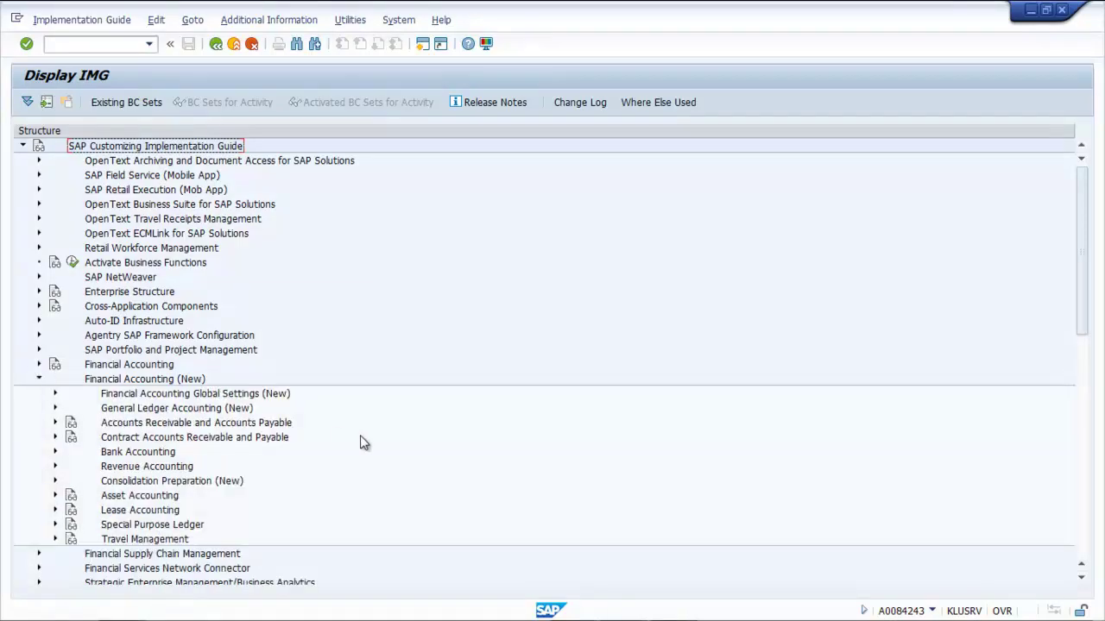
{"action": "scroll", "coordinate": [362, 443], "scroll_direction": "down", "scroll_amount": 1}
{"action": "scroll", "coordinate": [362, 443], "scroll_direction": "down", "scroll_amount": 3}
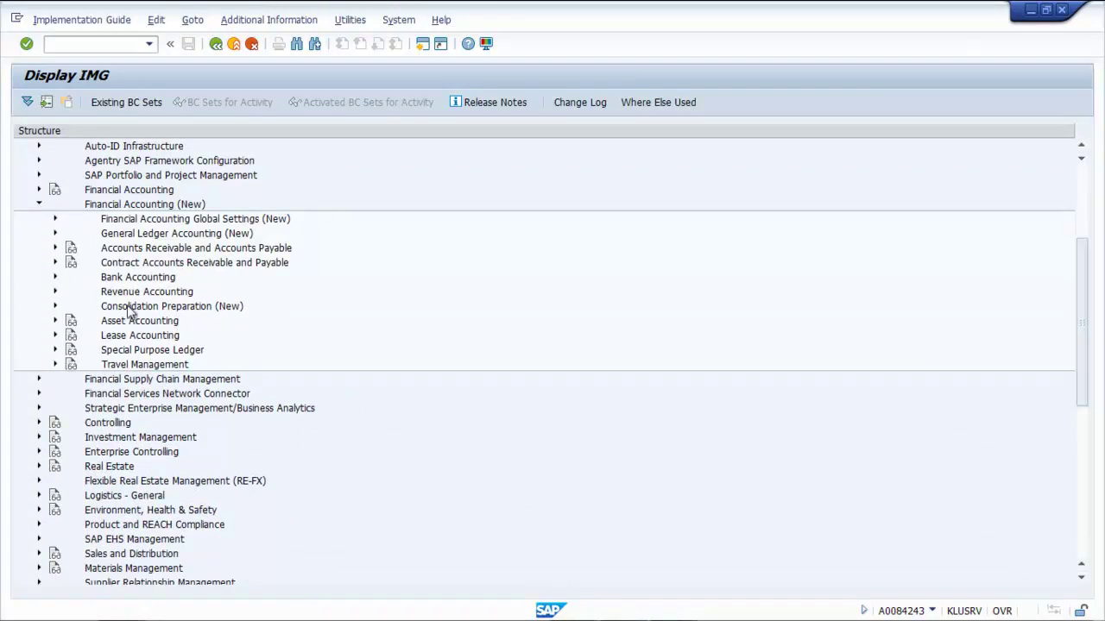
{"action": "left_click", "coordinate": [55, 249]}
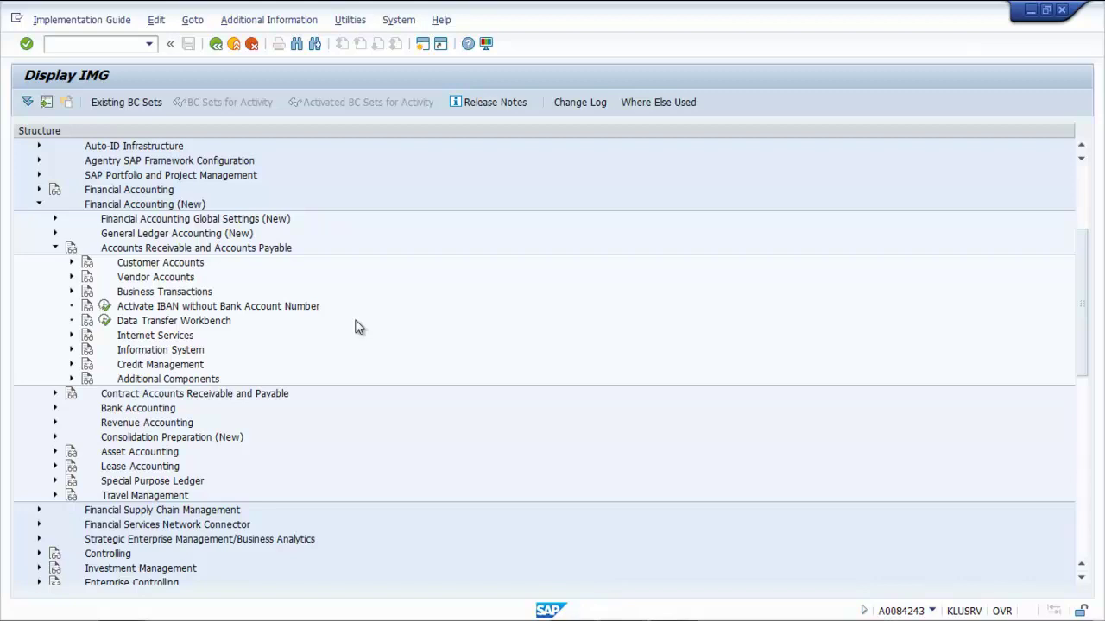
{"action": "left_click", "coordinate": [72, 263]}
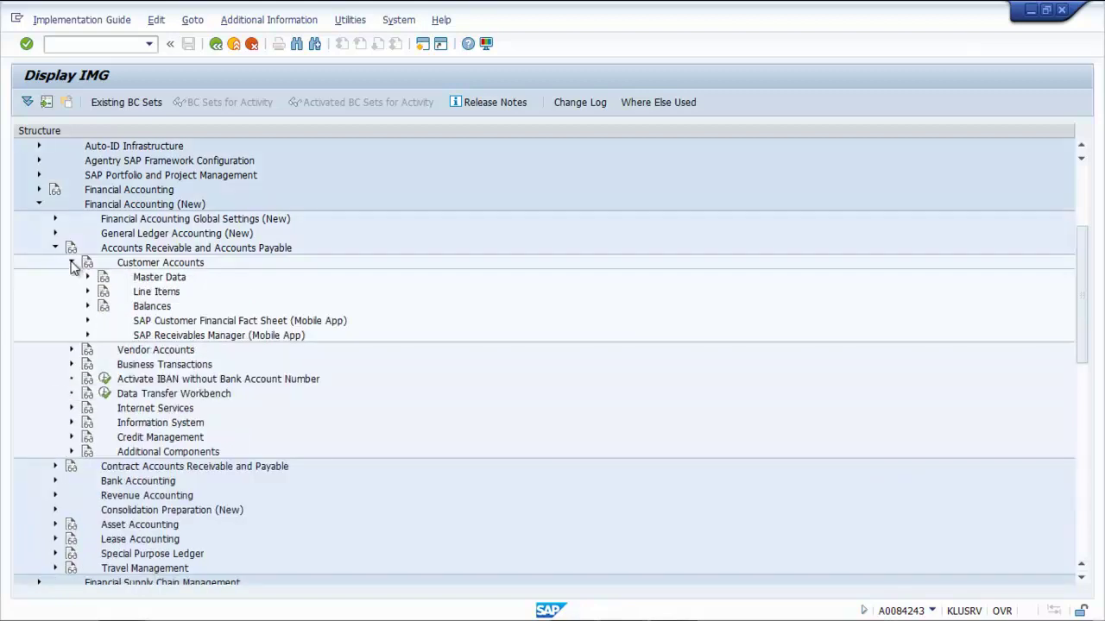
{"action": "left_click", "coordinate": [88, 278]}
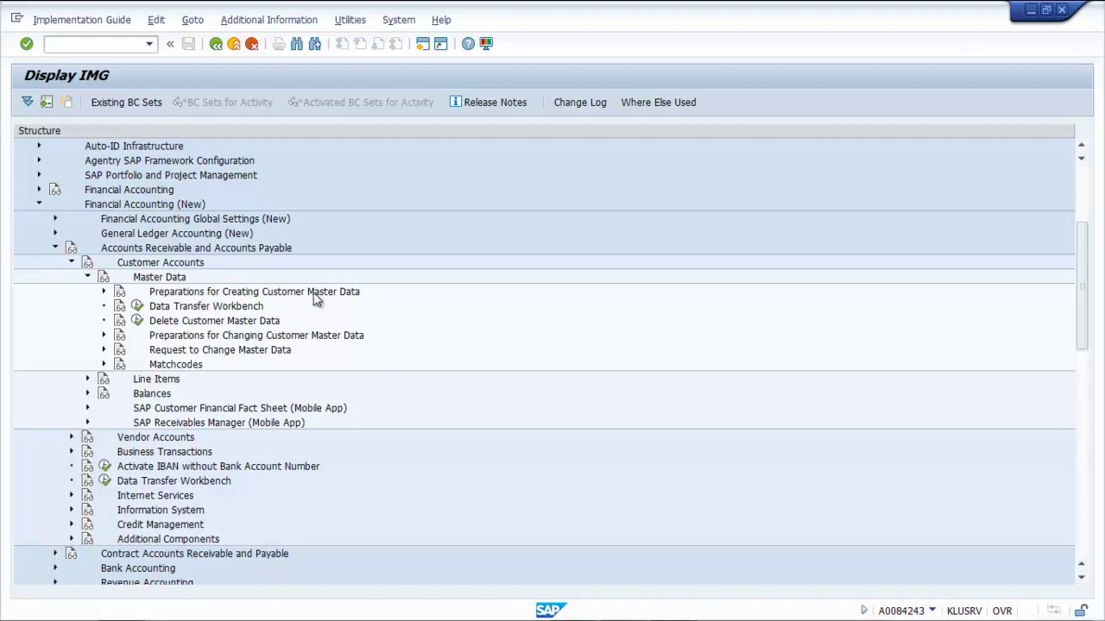
{"action": "left_click", "coordinate": [105, 294]}
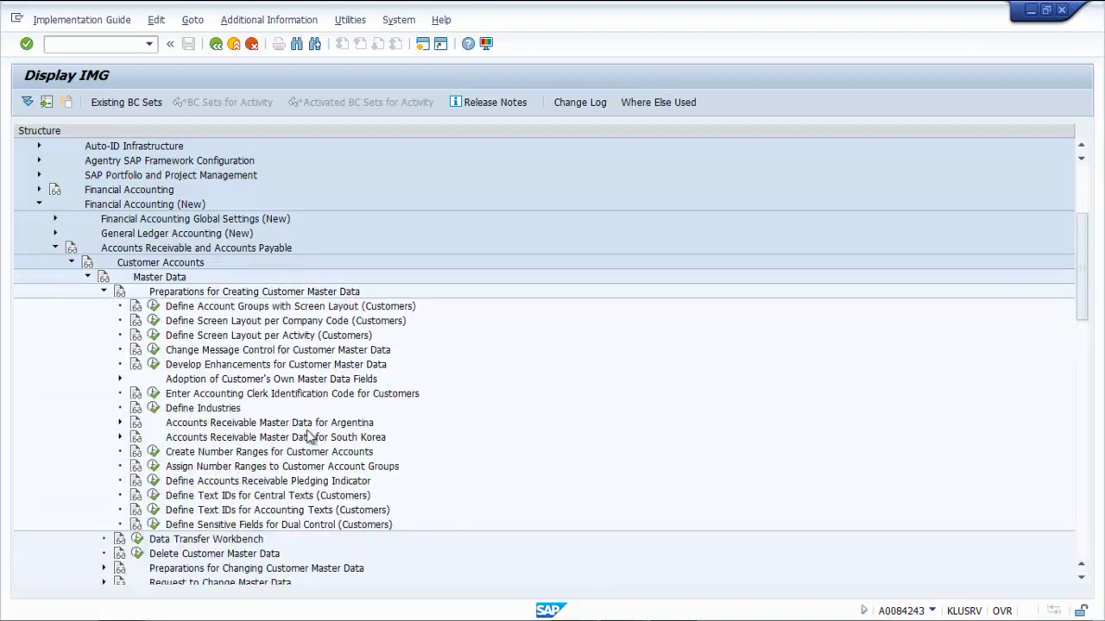
{"action": "scroll", "coordinate": [309, 438], "scroll_direction": "down", "scroll_amount": 1}
{"action": "scroll", "coordinate": [309, 437], "scroll_direction": "down", "scroll_amount": 2}
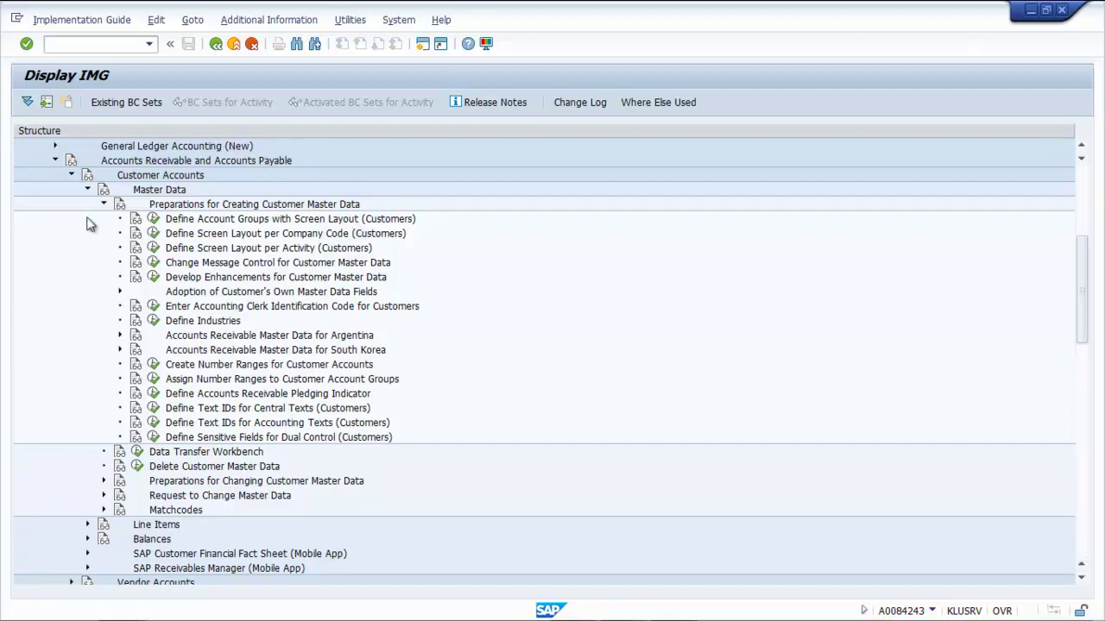
- In Define Account Groups (Customers), add new group NDOM with meaning 'DOMESTICS CUSTOMERS FOR NOVA'
{"action": "left_click", "coordinate": [153, 220]}
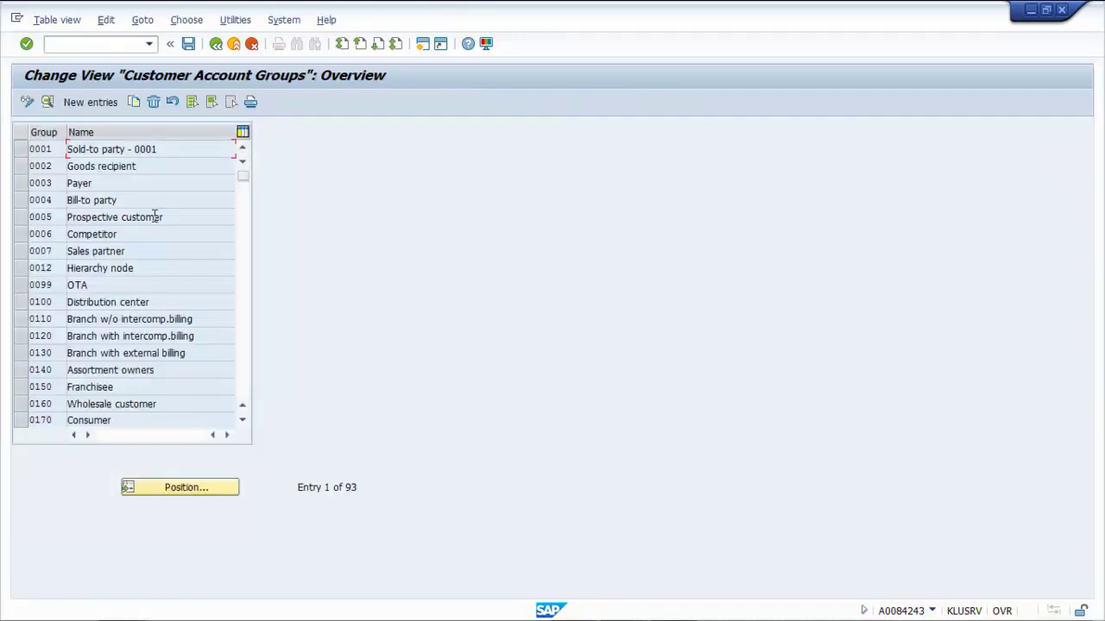
{"action": "left_click", "coordinate": [104, 103]}
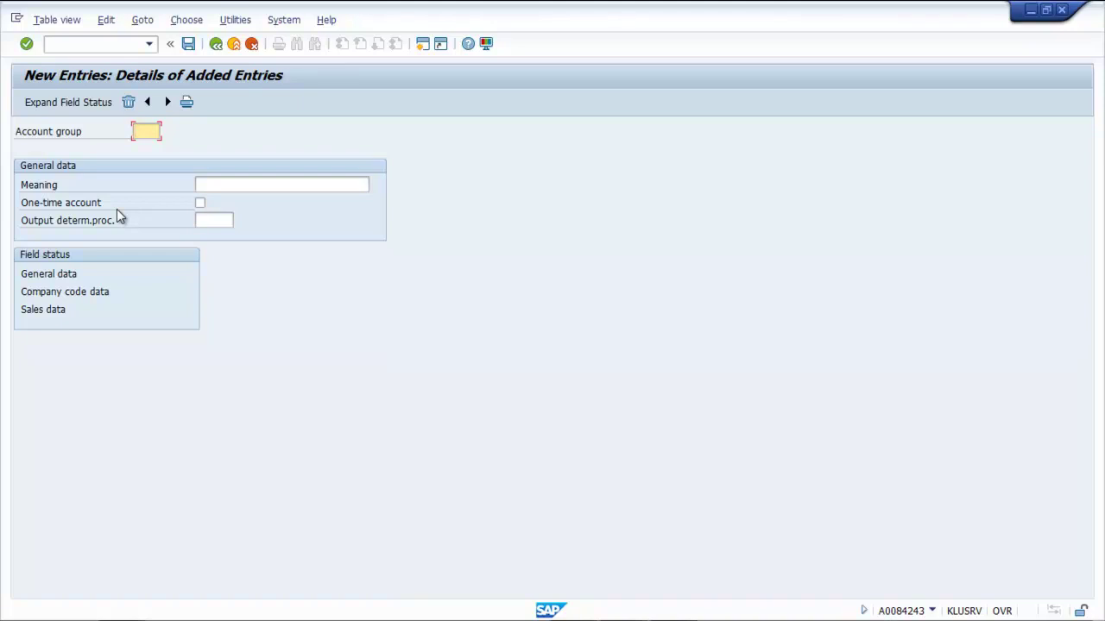
{"action": "type", "text": "NDOM"}
{"action": "left_click", "coordinate": [211, 186]}
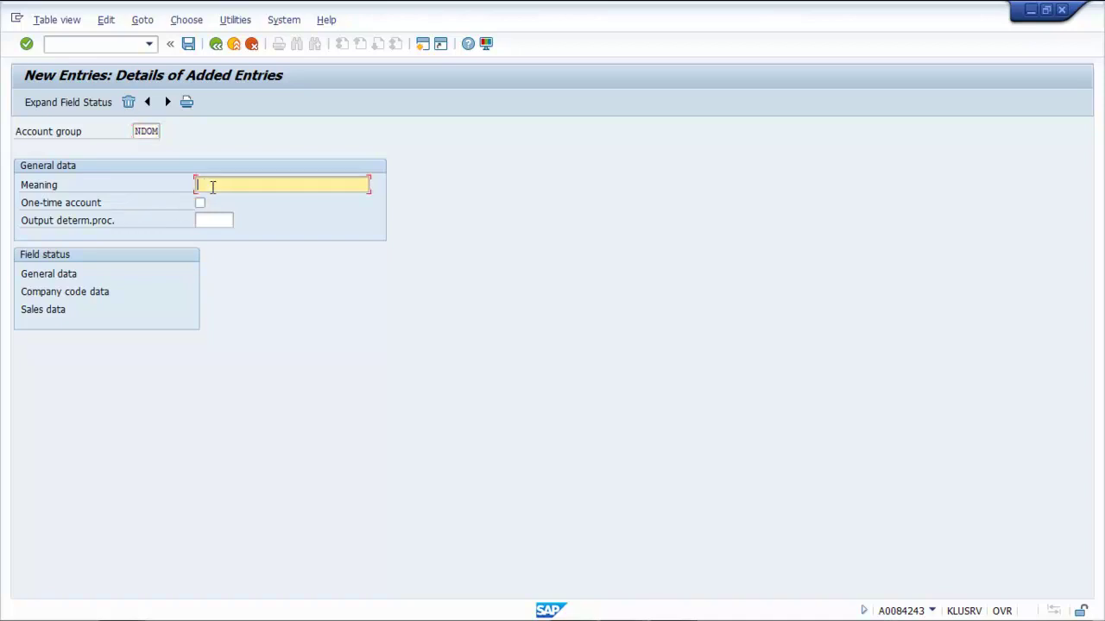
{"action": "type", "text": "DOMESTICS CUSTOM"}
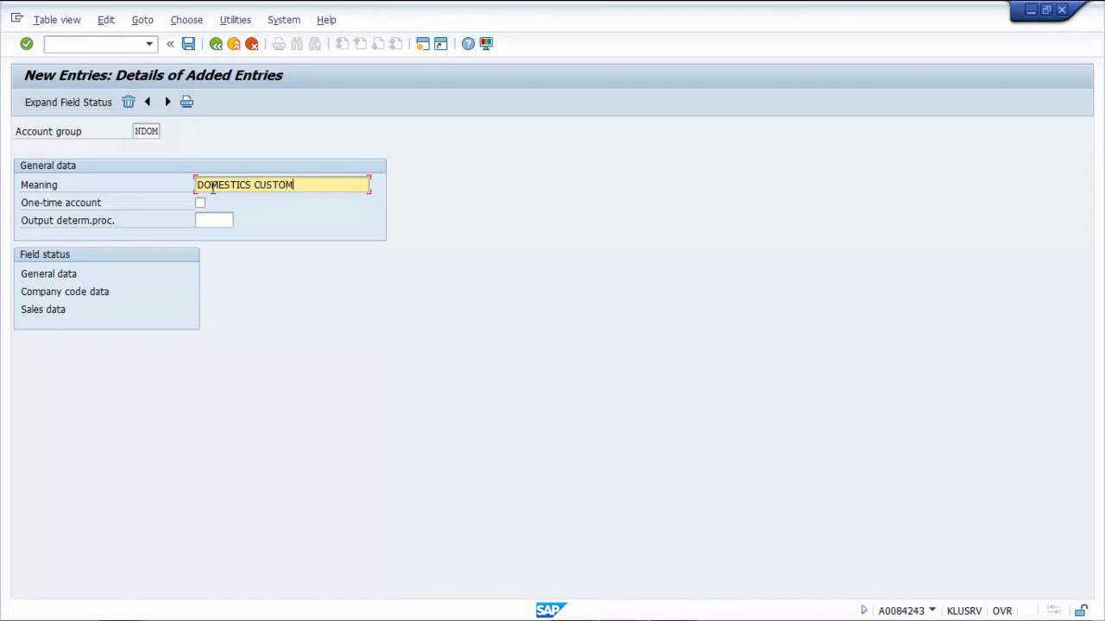
{"action": "type", "text": "ERS FOR NOVA"}
- Save account group NDOM under the proposed FICO CONFIG customizing request
{"action": "left_click", "coordinate": [189, 43]}
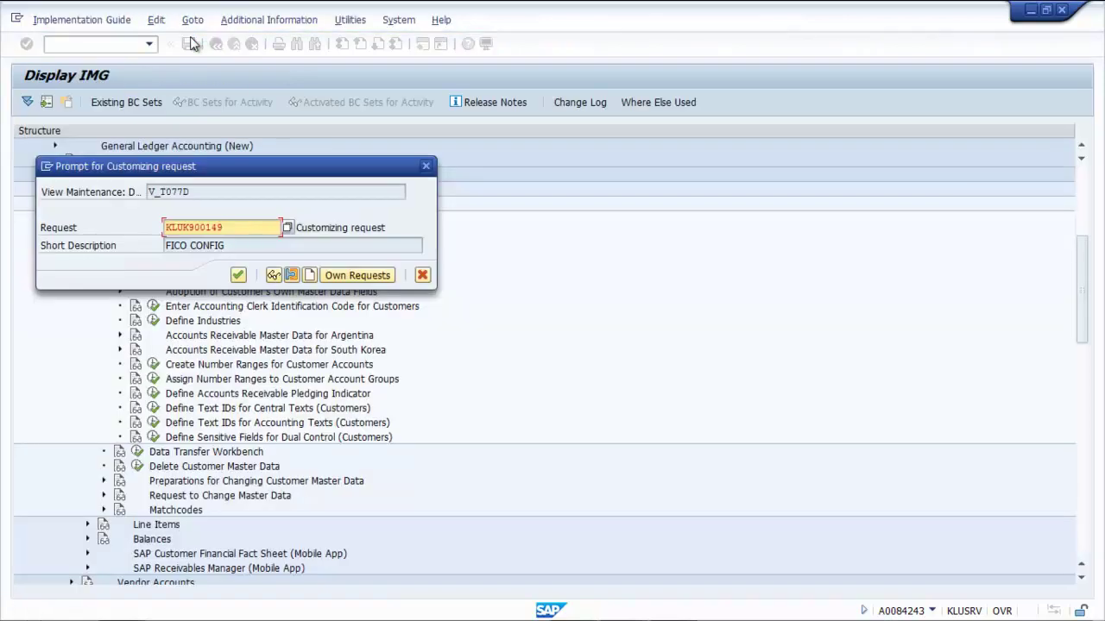
{"action": "left_click", "coordinate": [238, 274]}
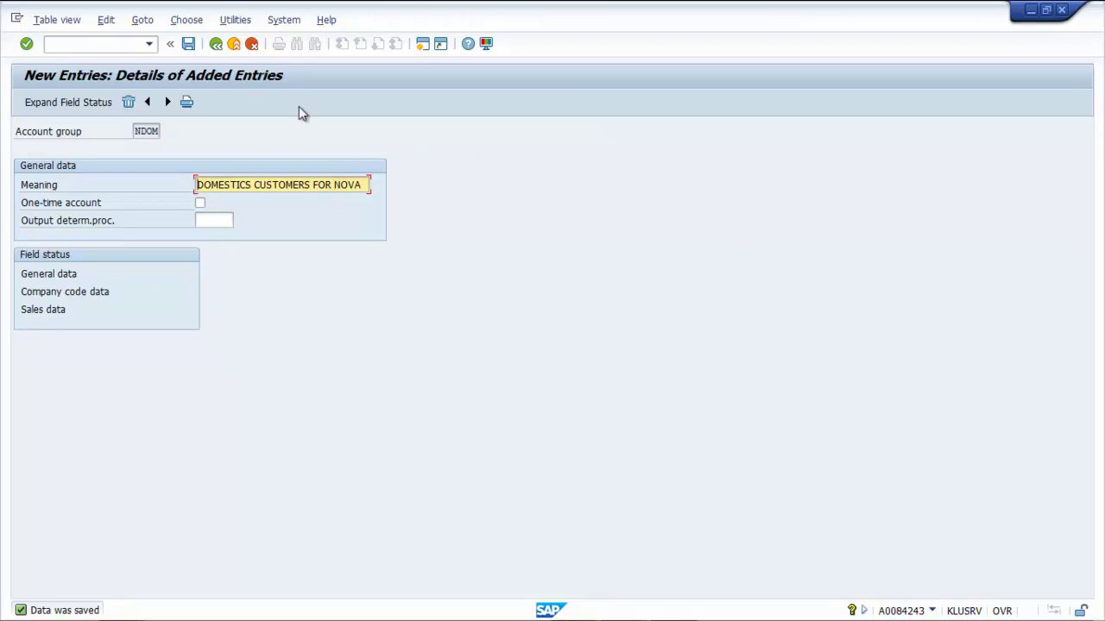
- Return through the account groups overview to the IMG tree
{"action": "left_click", "coordinate": [218, 44]}
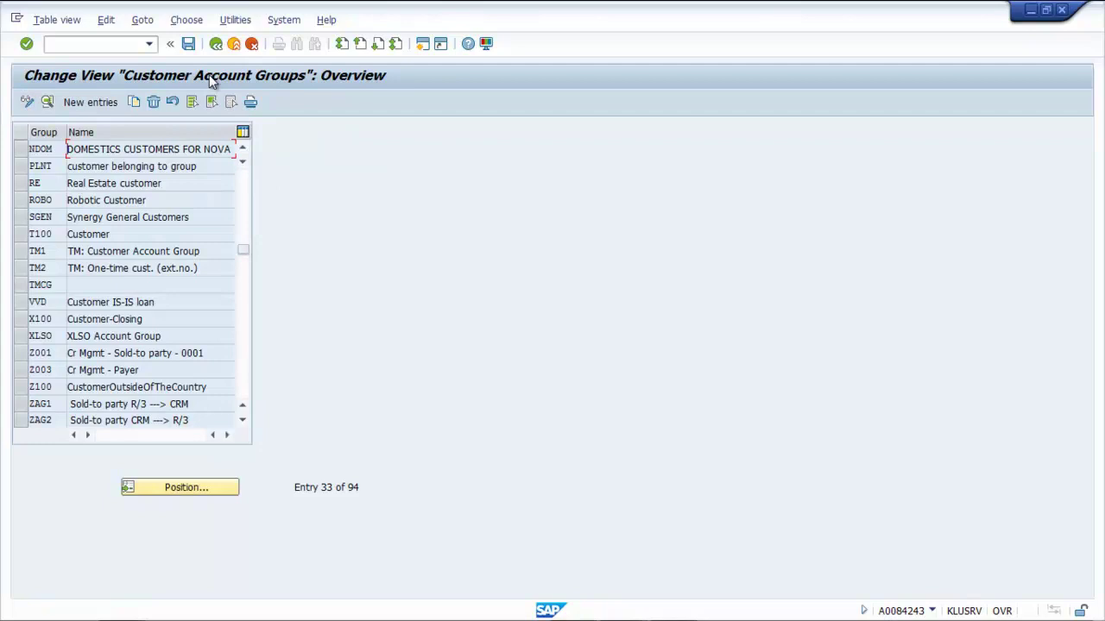
{"action": "left_click", "coordinate": [216, 45]}
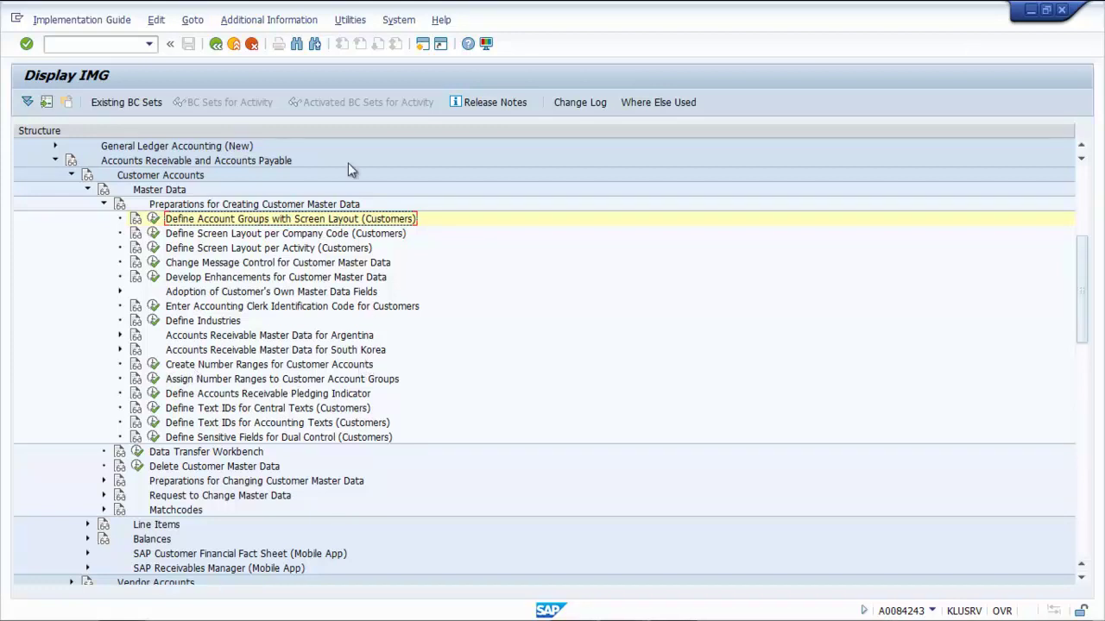
- Show activity keys in a widened column, then run Create Number Ranges for Customer Accounts
{"action": "left_click", "coordinate": [272, 20]}
{"action": "mouse_move", "coordinate": [285, 41]}
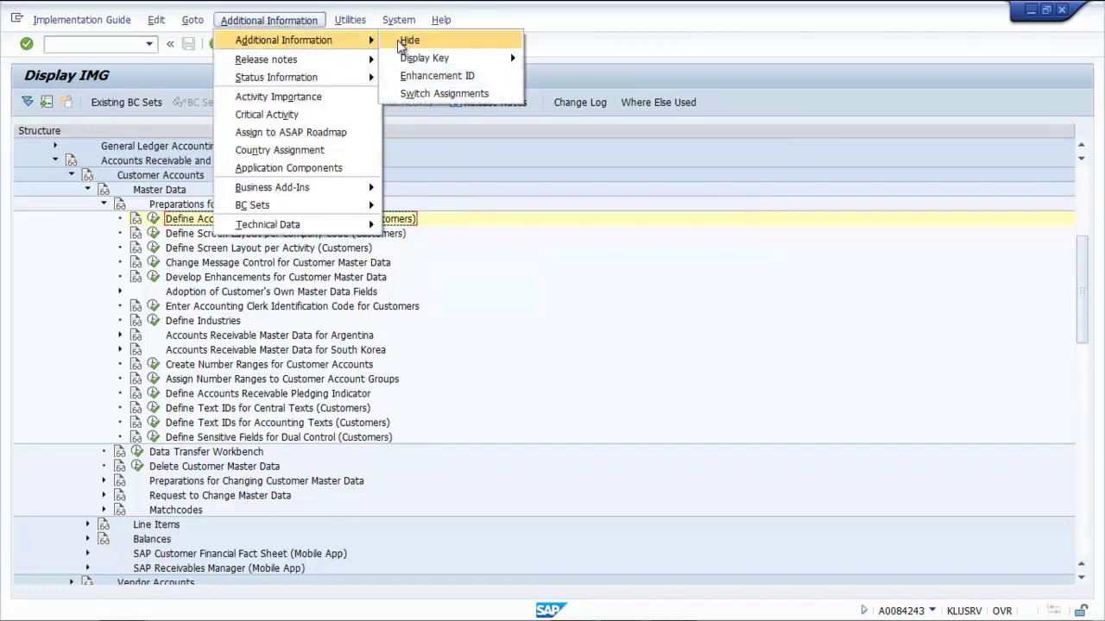
{"action": "mouse_move", "coordinate": [402, 59]}
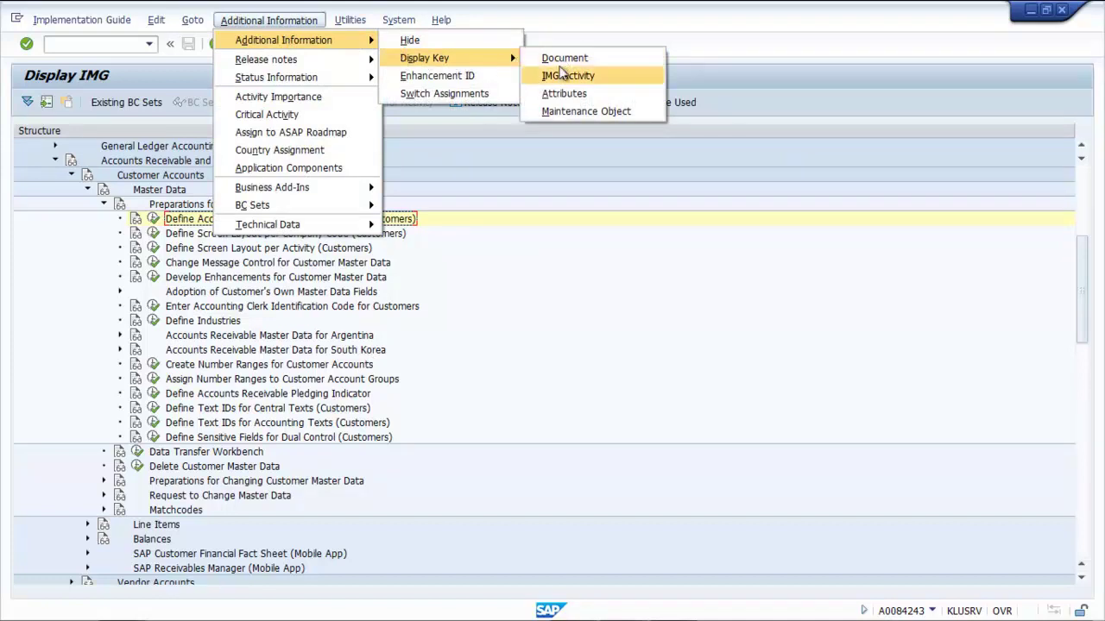
{"action": "left_click", "coordinate": [557, 95]}
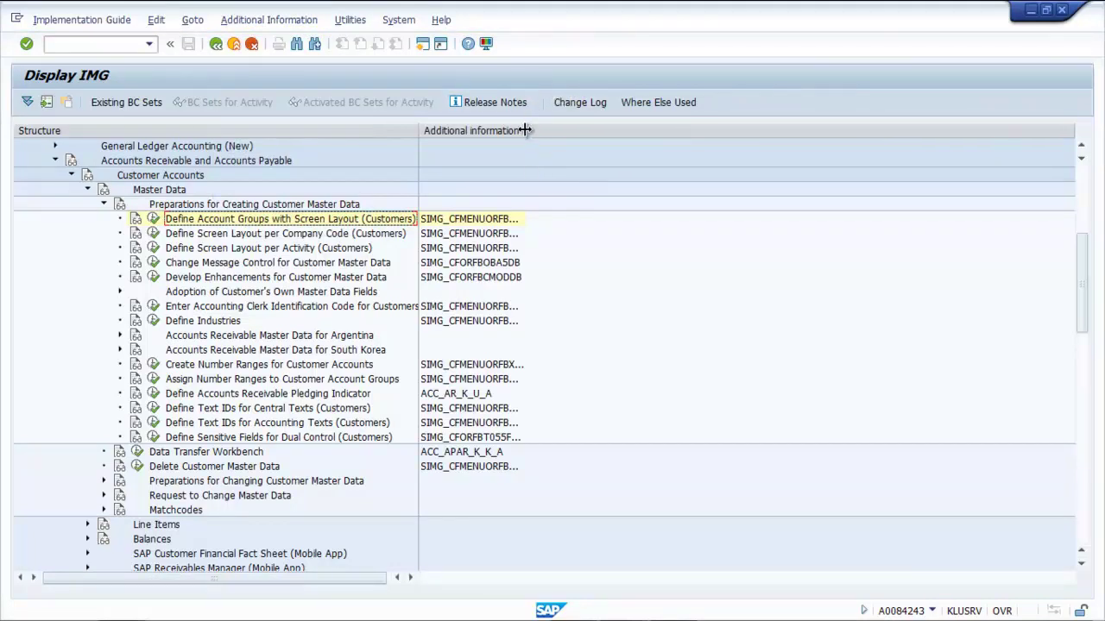
{"action": "left_click_drag", "start_coordinate": [525, 131], "coordinate": [614, 128]}
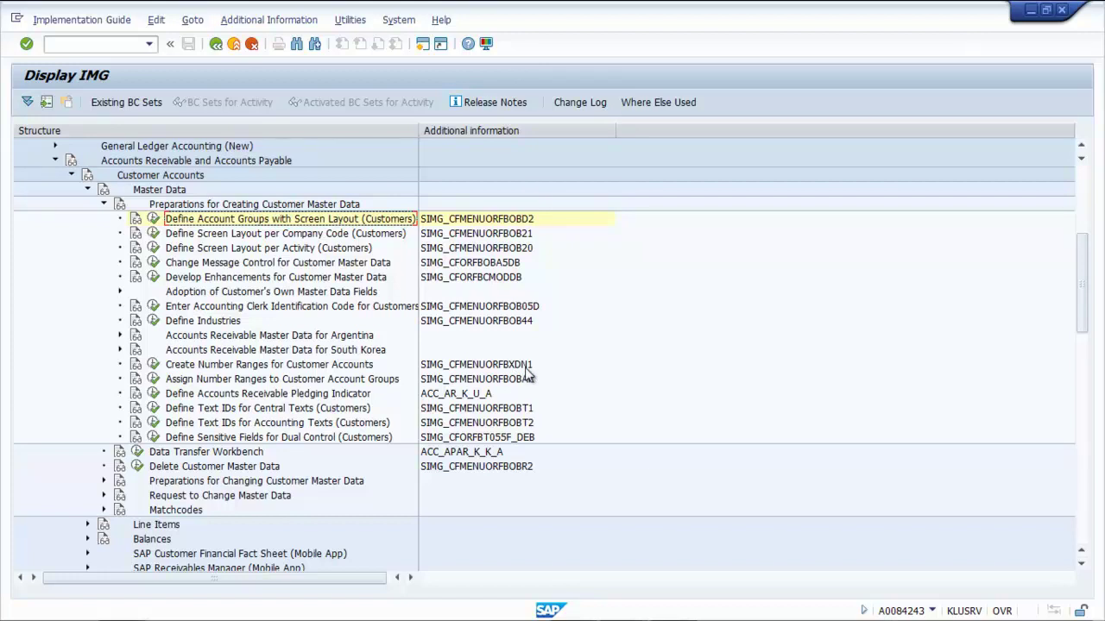
{"action": "left_click", "coordinate": [153, 364]}
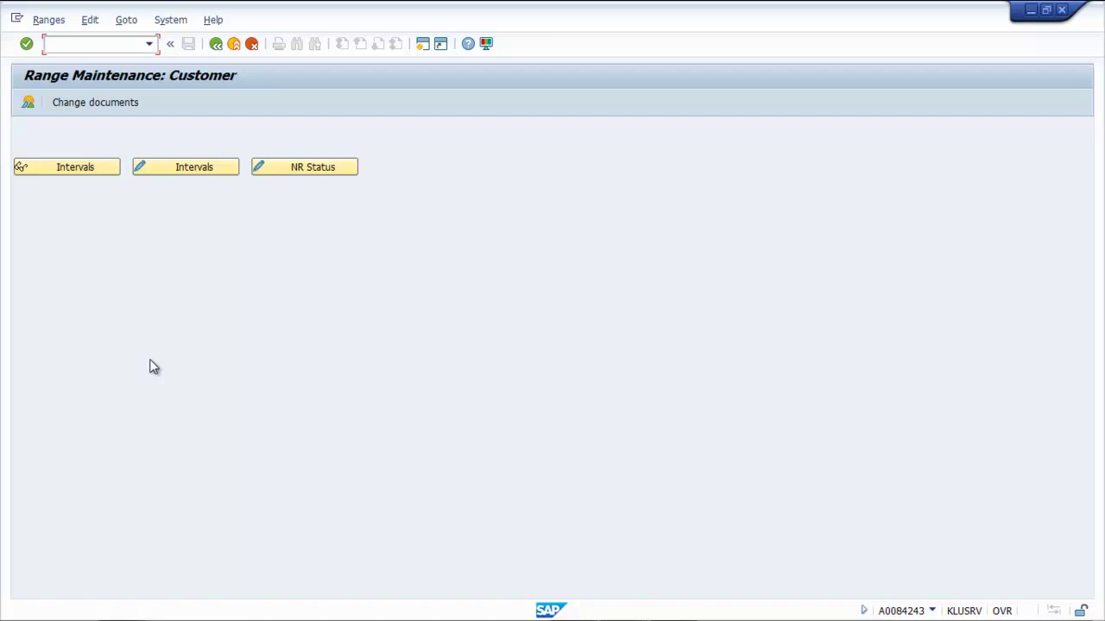
- Open the customer number range intervals in change mode
{"action": "left_click", "coordinate": [156, 166]}
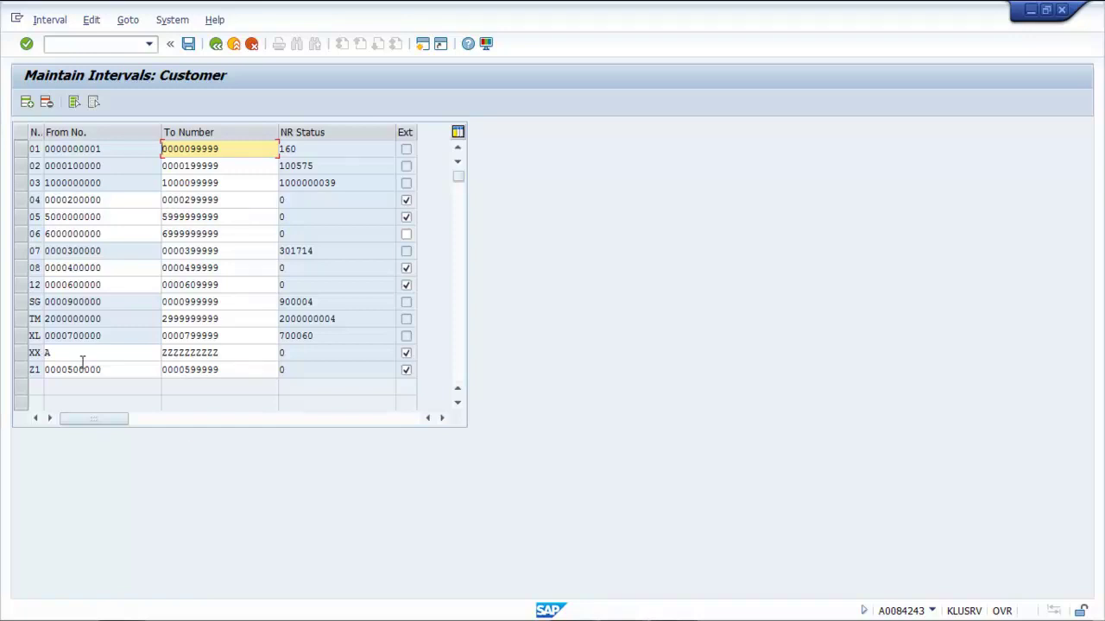
{"action": "left_click", "coordinate": [26, 103]}
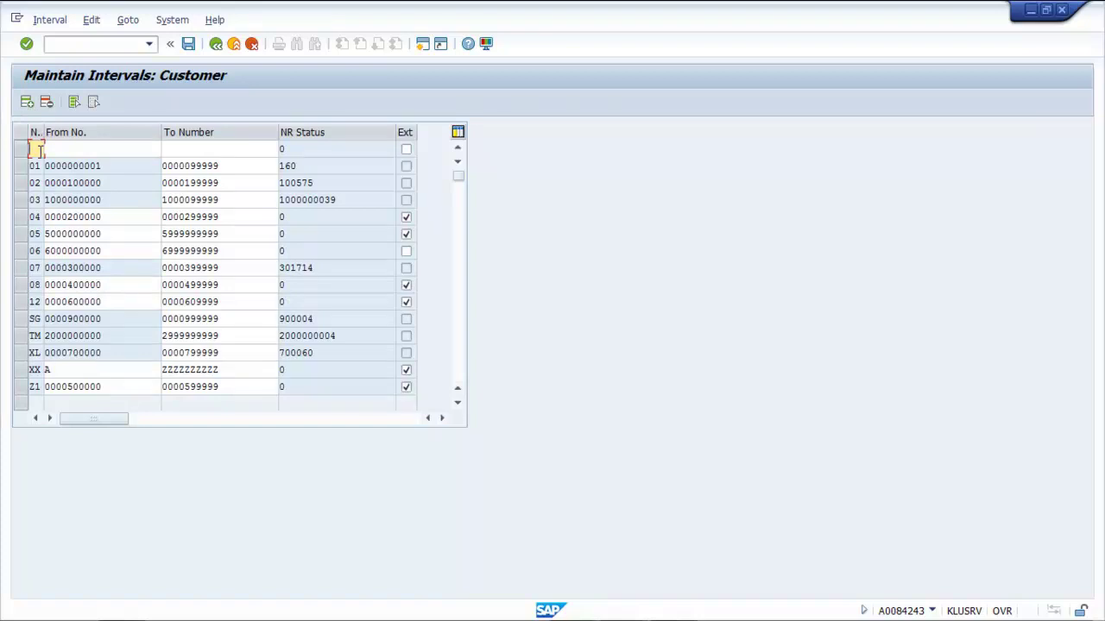
{"action": "type", "text": "NV"}
{"action": "left_click", "coordinate": [93, 150]}
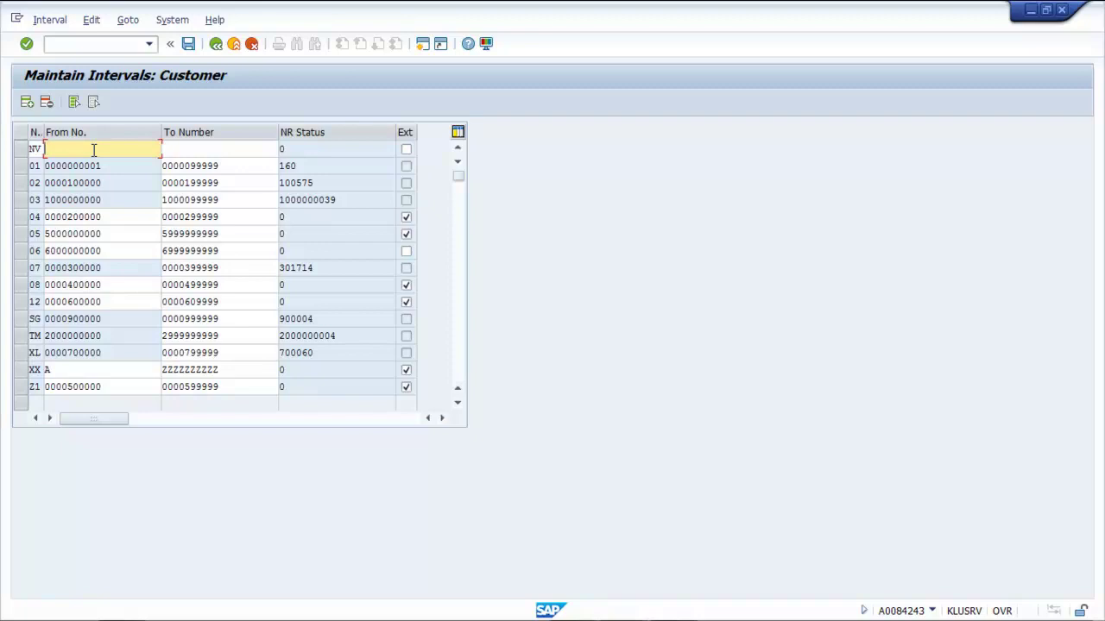
{"action": "type", "text": "0000000001"}
{"action": "key", "text": "Tab"}
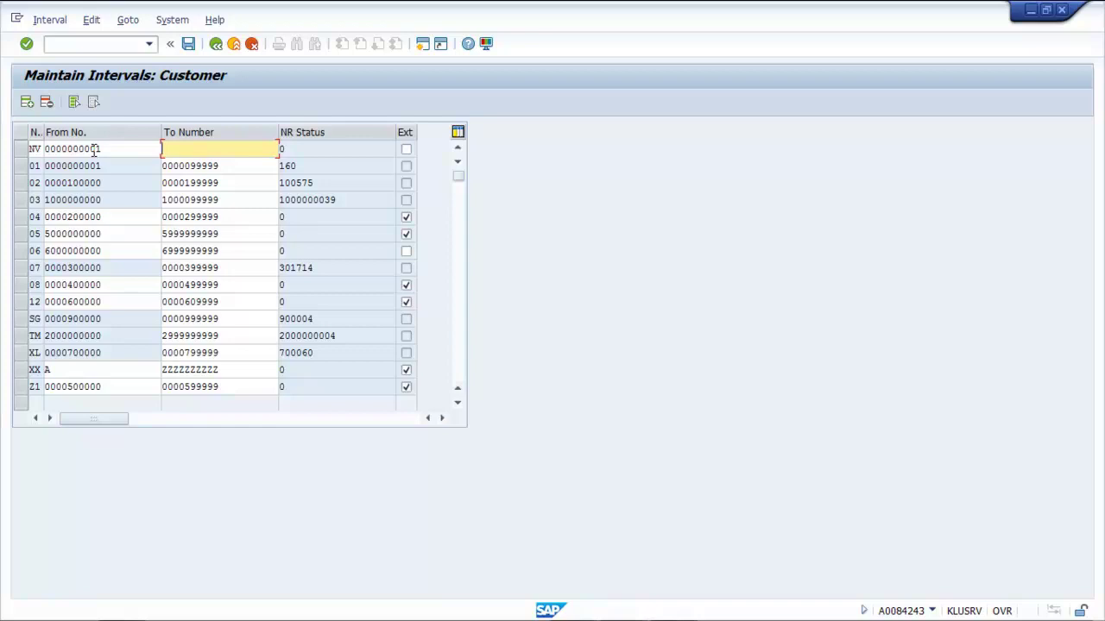
{"action": "type", "text": "6999999999"}
{"action": "left_click", "coordinate": [189, 43]}
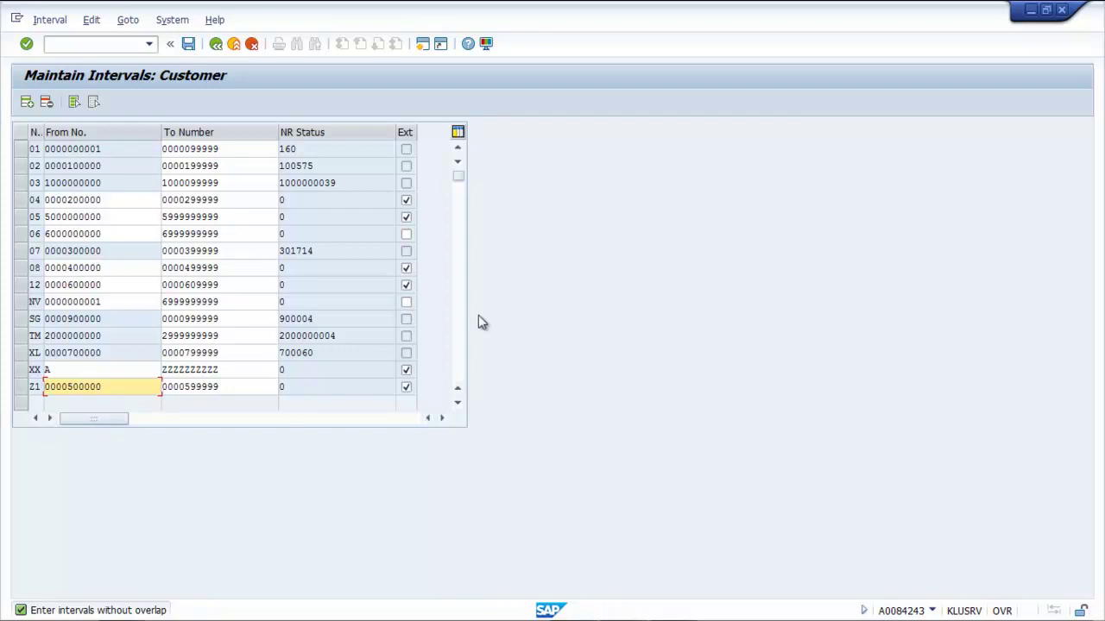
{"action": "left_click_drag", "start_coordinate": [460, 177], "coordinate": [463, 216]}
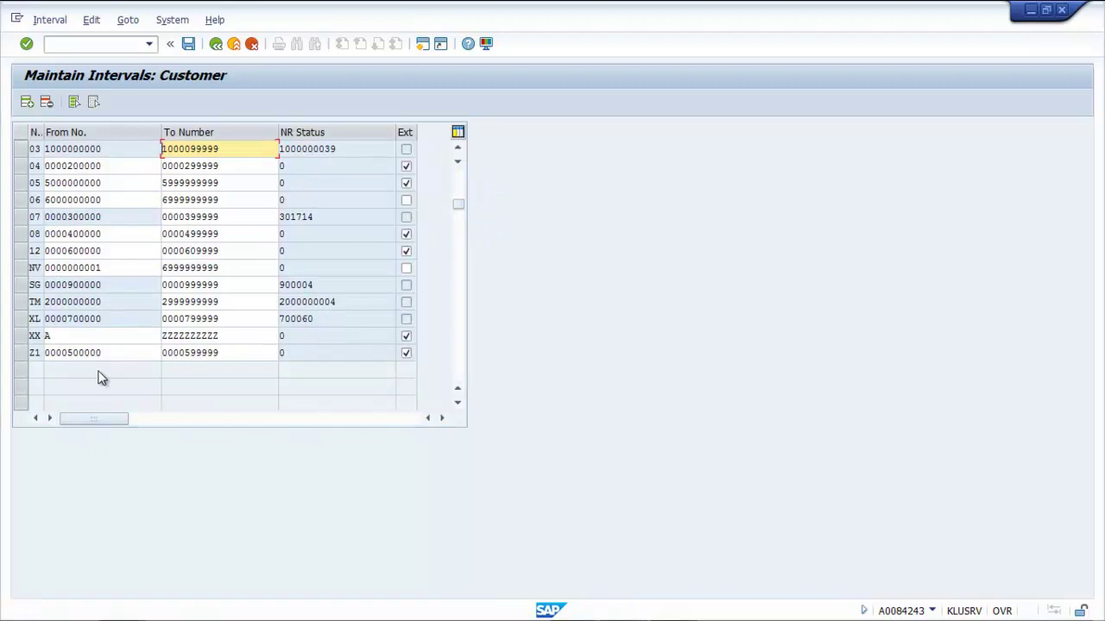
{"action": "scroll", "coordinate": [98, 369], "scroll_direction": "up", "scroll_amount": 2}
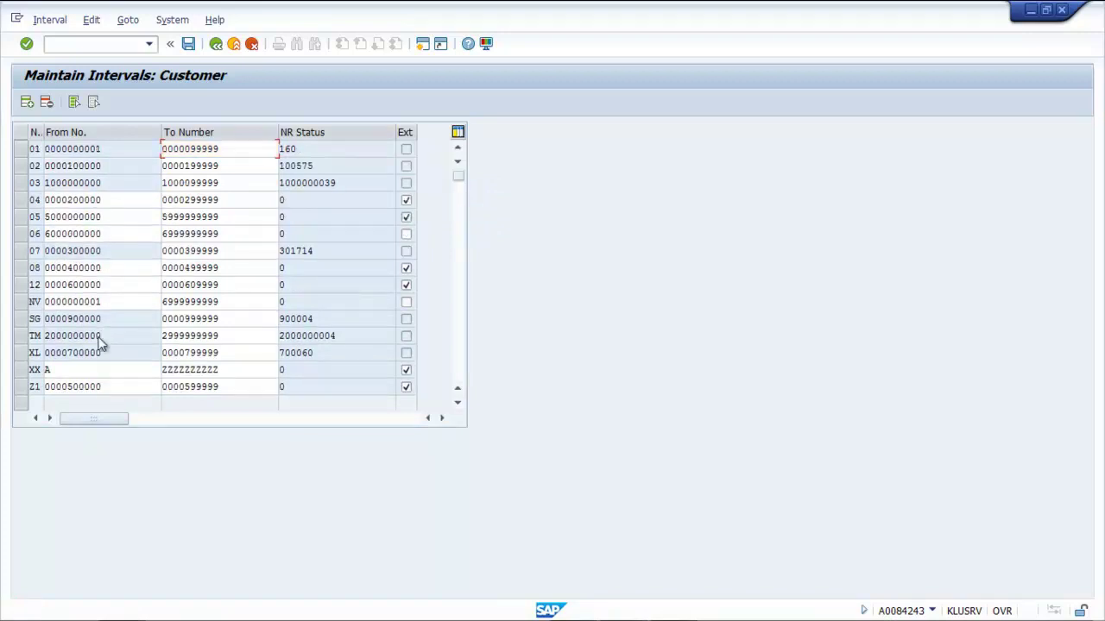
{"action": "scroll", "coordinate": [101, 343], "scroll_direction": "down", "scroll_amount": 3}
{"action": "scroll", "coordinate": [130, 319], "scroll_direction": "up", "scroll_amount": 3}
{"action": "left_click", "coordinate": [163, 301]}
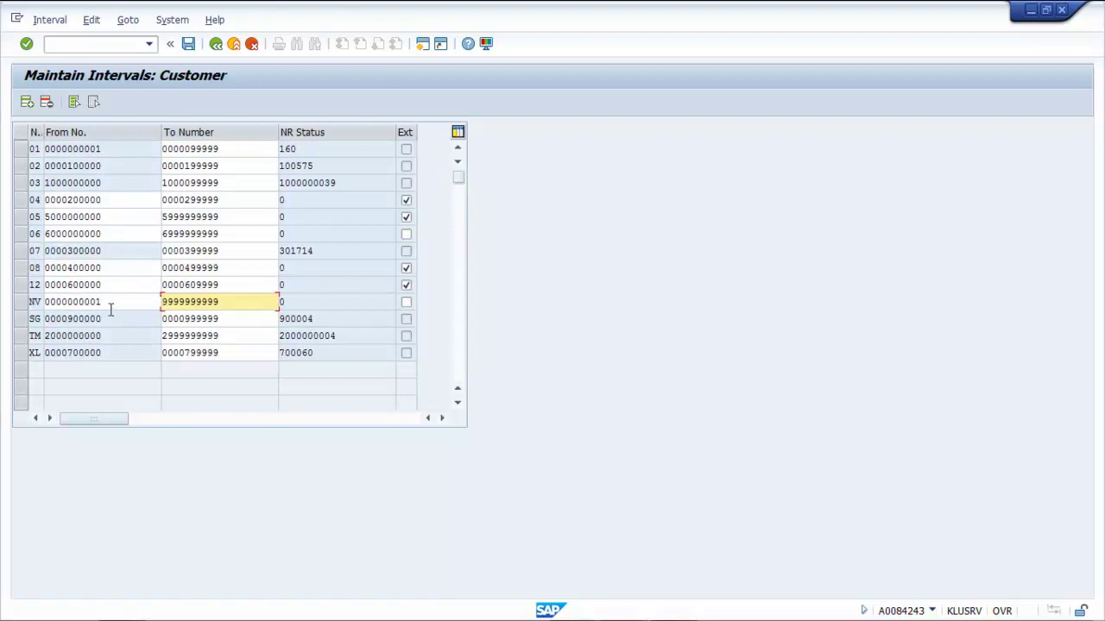
{"action": "left_click_drag", "start_coordinate": [103, 301], "coordinate": [38, 299]}
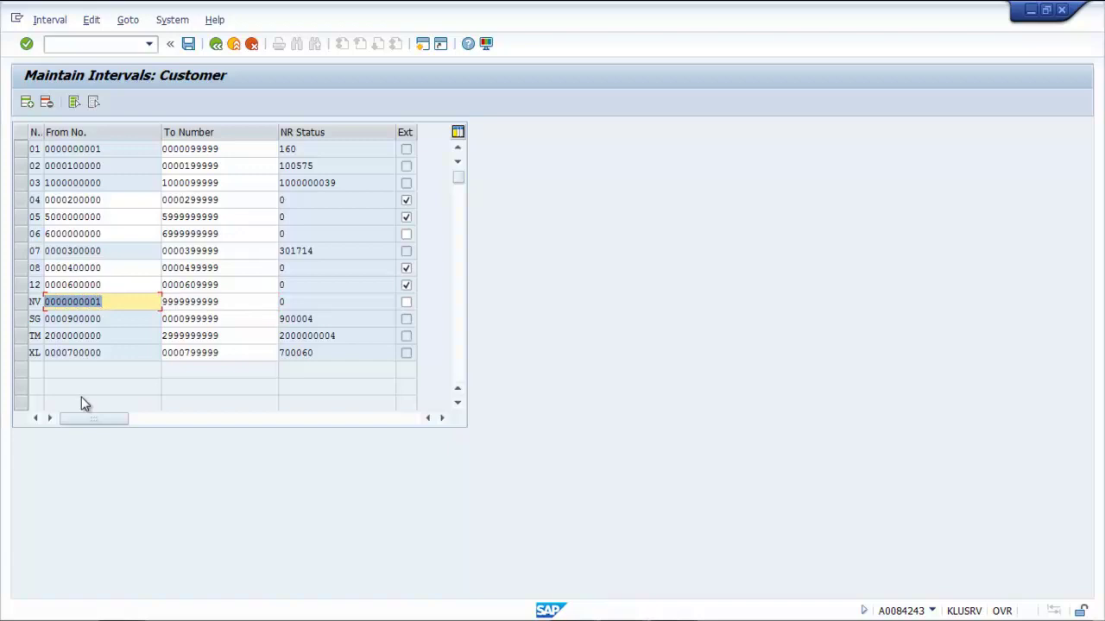
{"action": "type", "text": "8"}
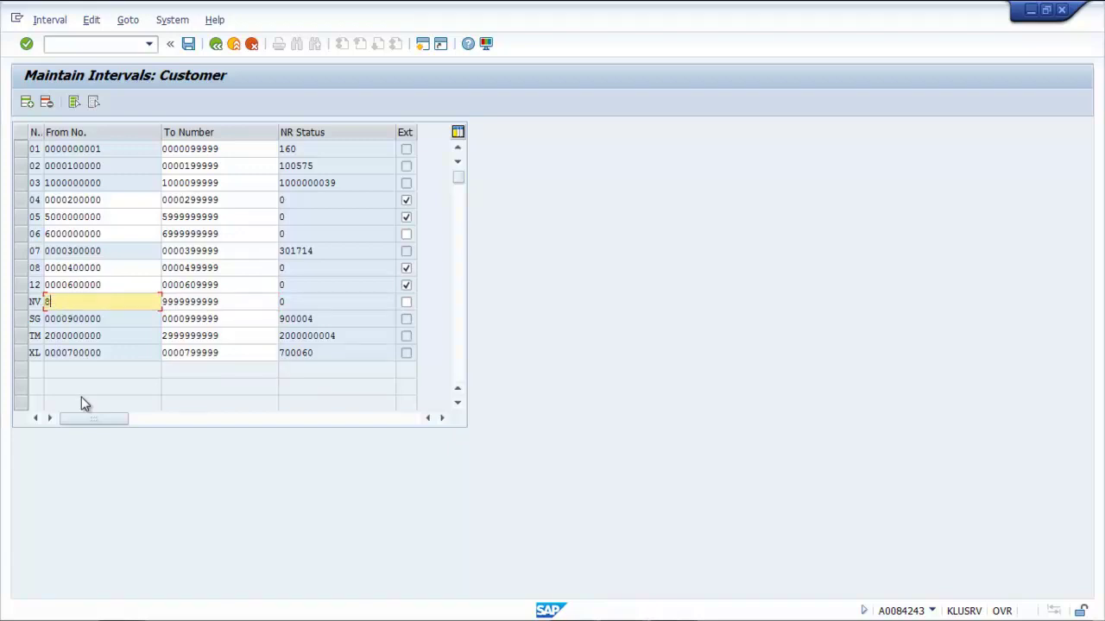
{"action": "type", "text": "999999999"}
{"action": "left_click", "coordinate": [328, 303]}
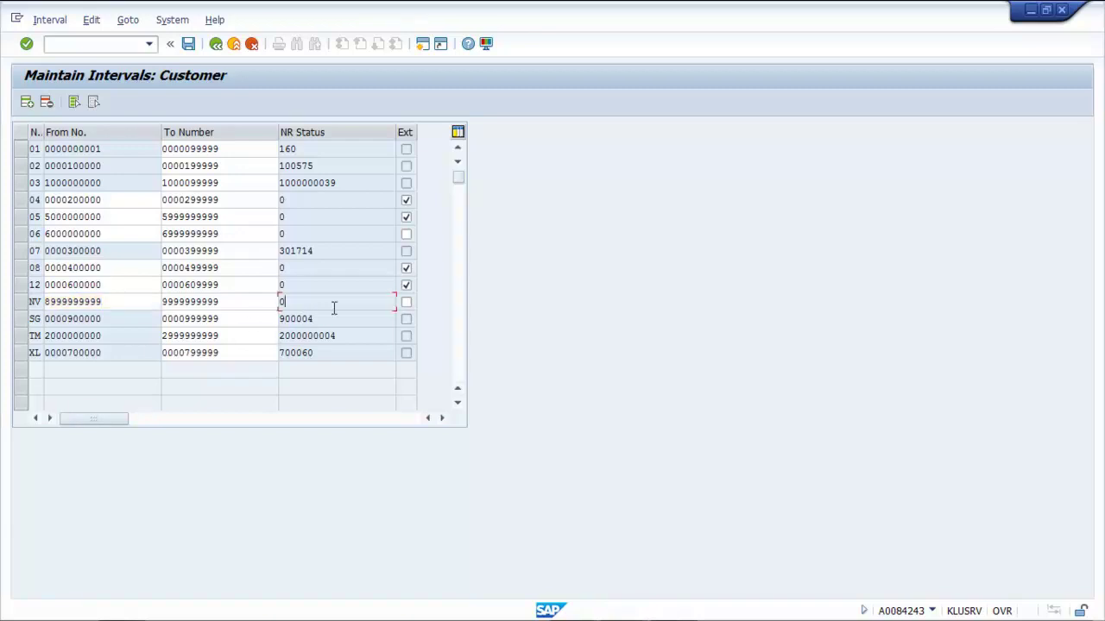
- Save the revised NV interval, acknowledging the interval transport notice, then save again
{"action": "left_click", "coordinate": [190, 45]}
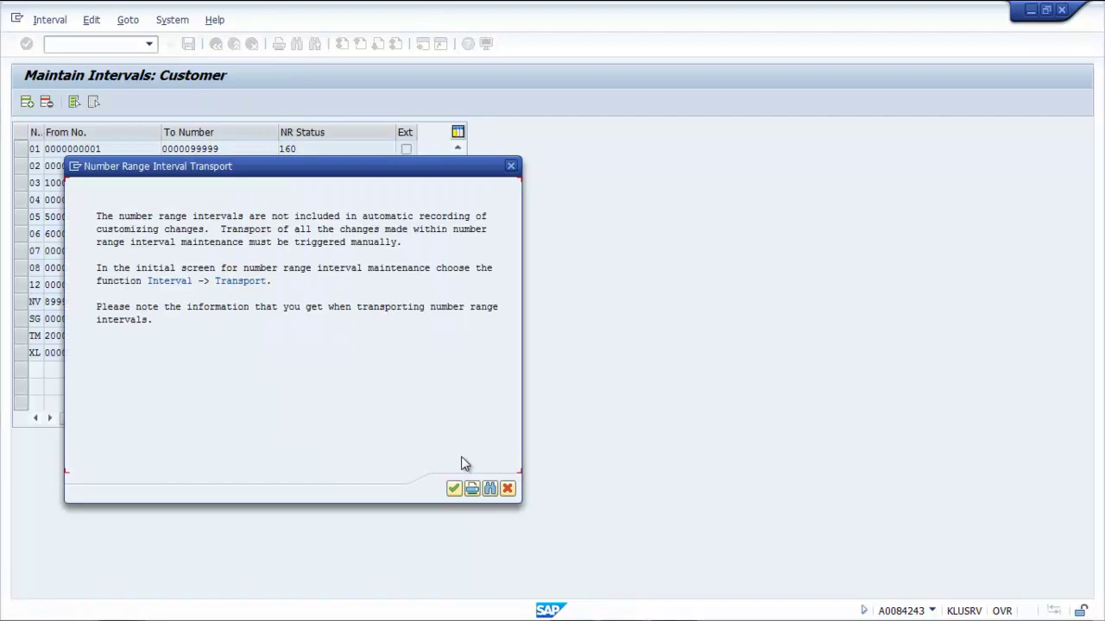
{"action": "left_click", "coordinate": [453, 489]}
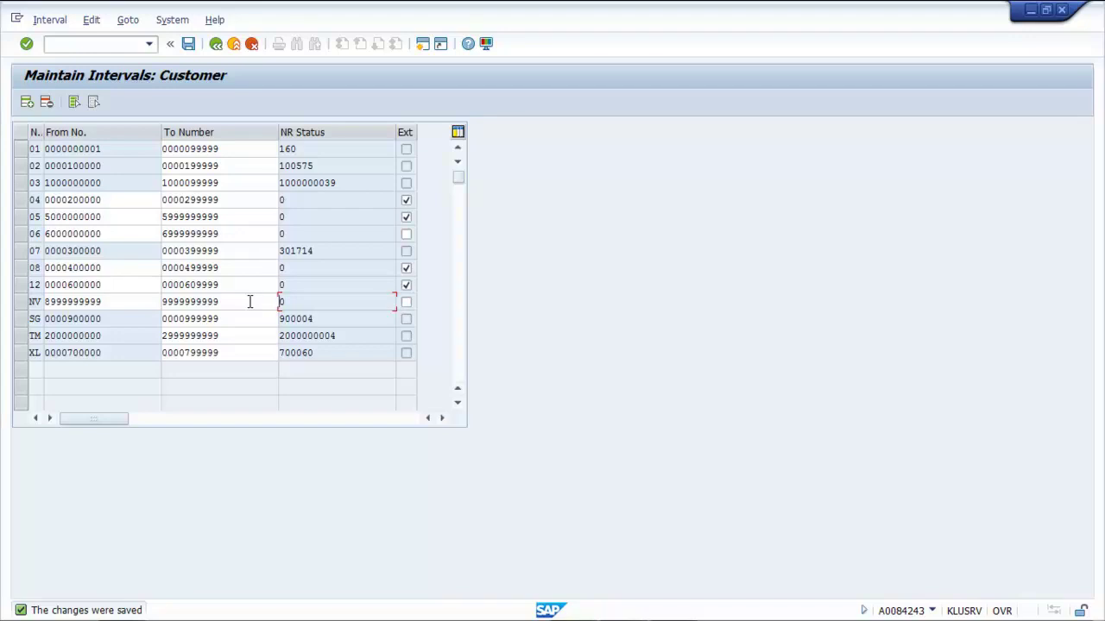
{"action": "left_click", "coordinate": [188, 43]}
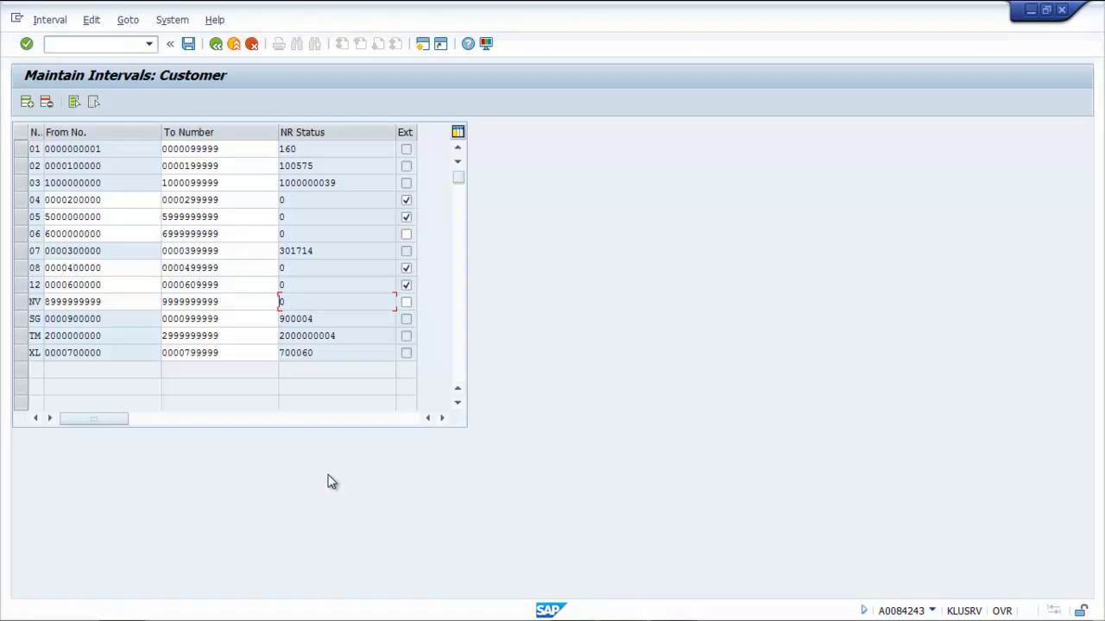
- Save the NV interval and return to the customer master data IMG activities
{"action": "left_click", "coordinate": [188, 44]}
{"action": "left_click", "coordinate": [214, 44]}
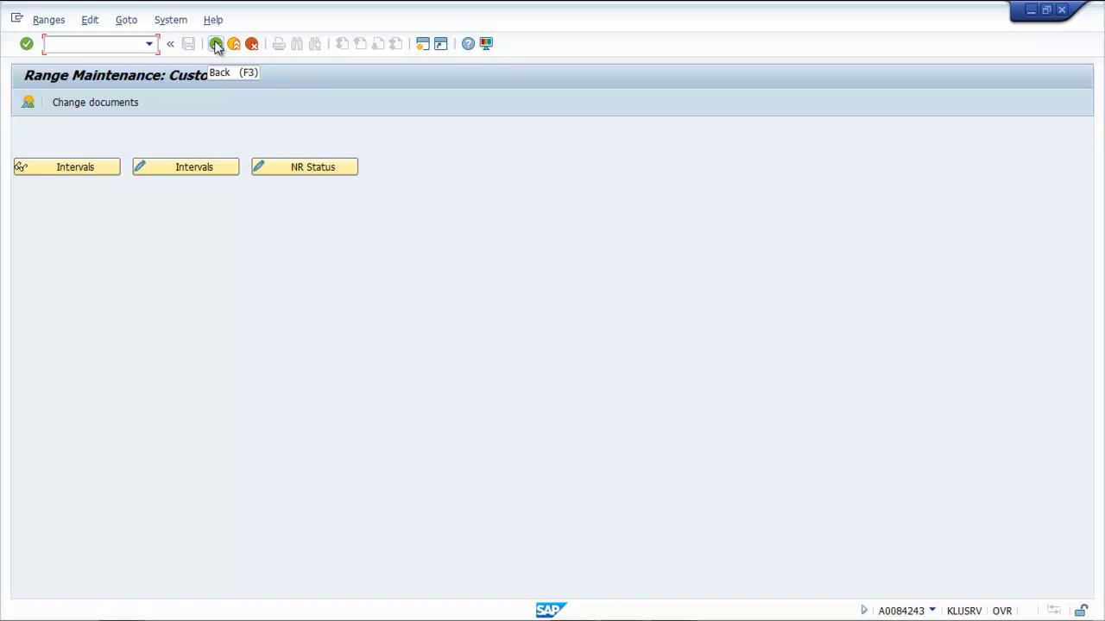
{"action": "left_click", "coordinate": [216, 45]}
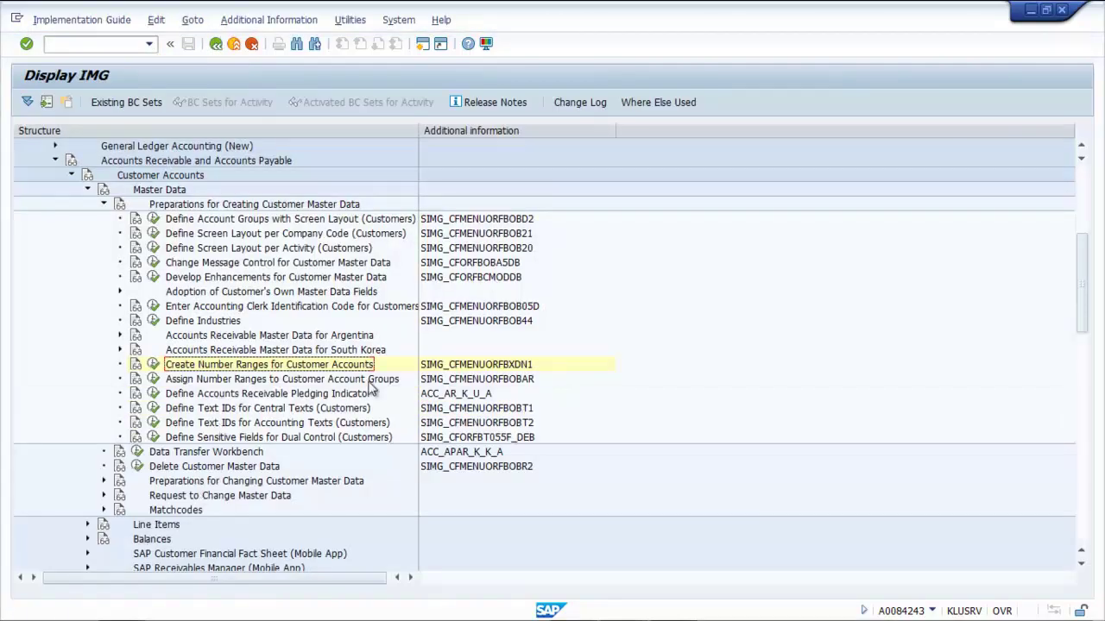
- In the account group assignment list, locate NDOM and enter NV as its number range
{"action": "left_click", "coordinate": [154, 381]}
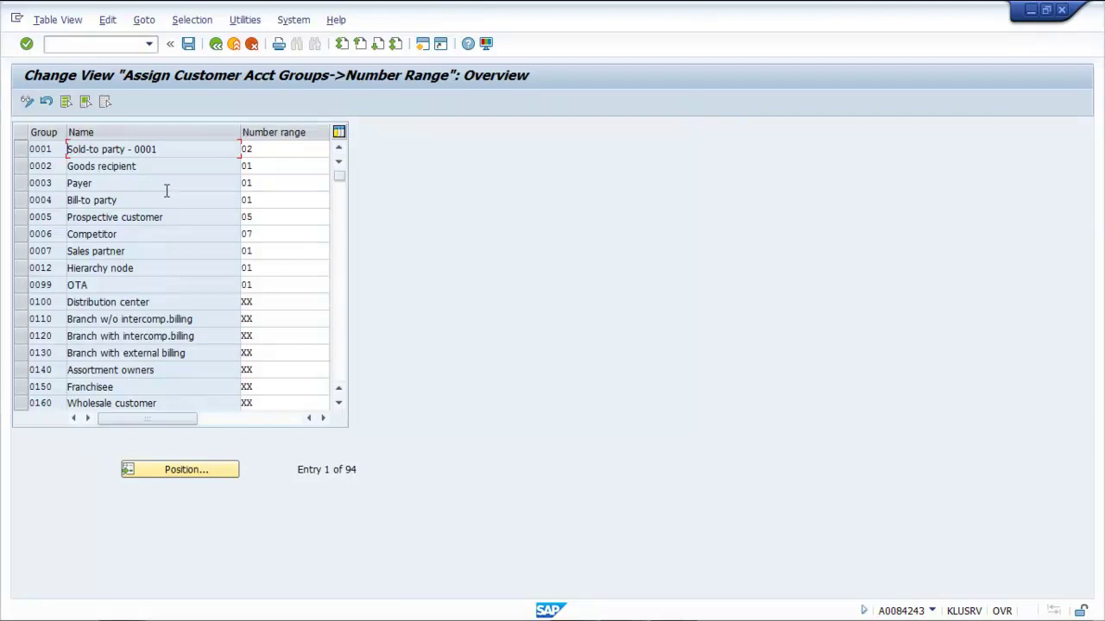
{"action": "left_click", "coordinate": [195, 471]}
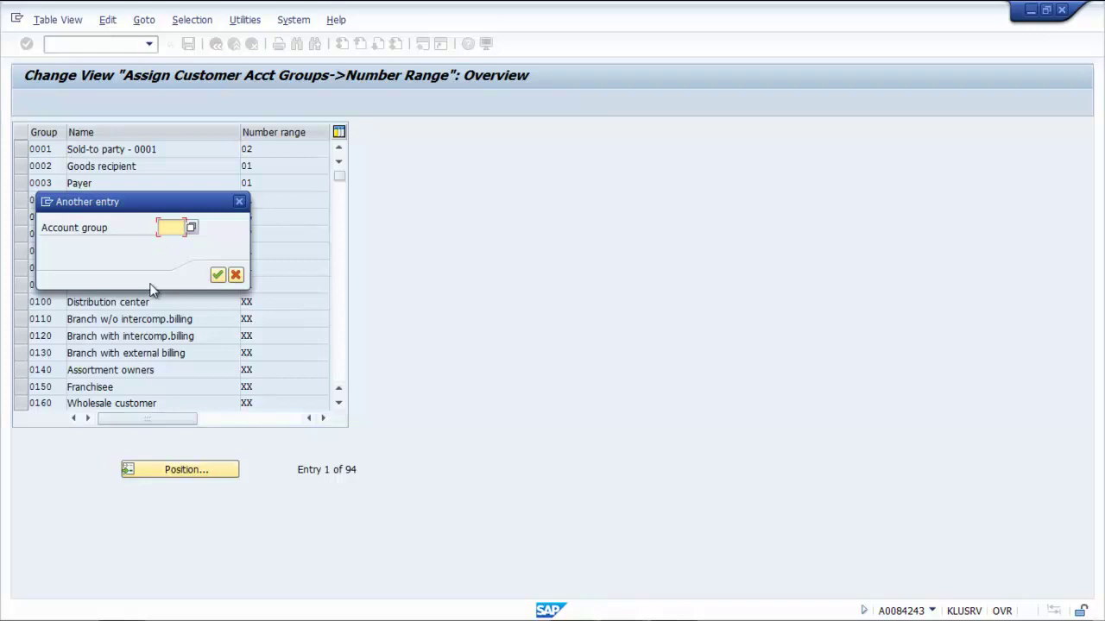
{"action": "type", "text": "NDOM"}
{"action": "left_click", "coordinate": [217, 275]}
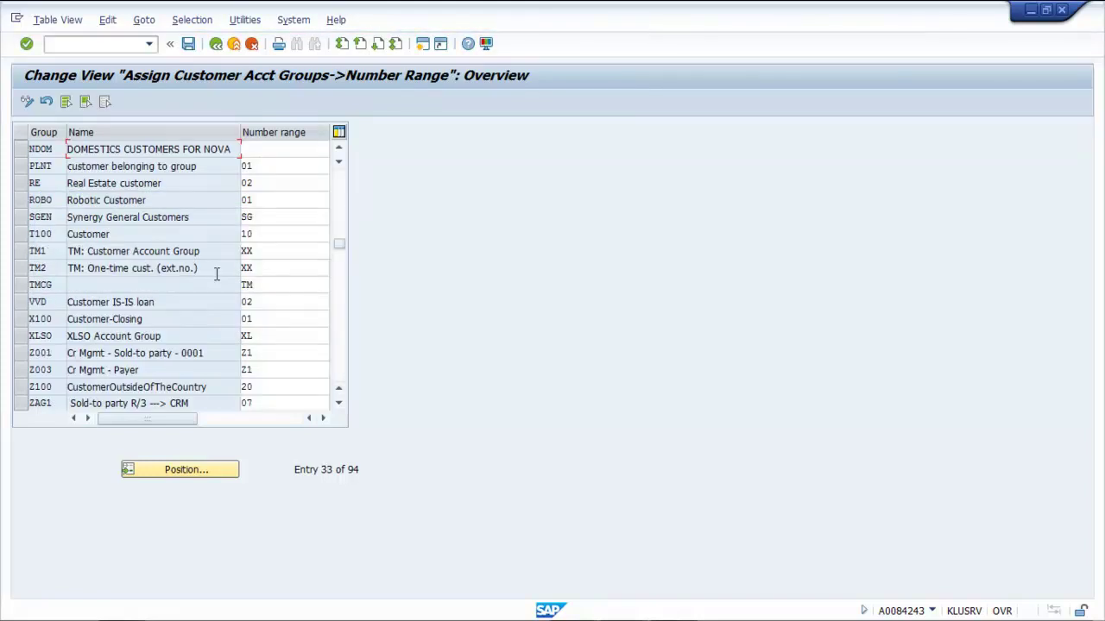
{"action": "left_click", "coordinate": [259, 150]}
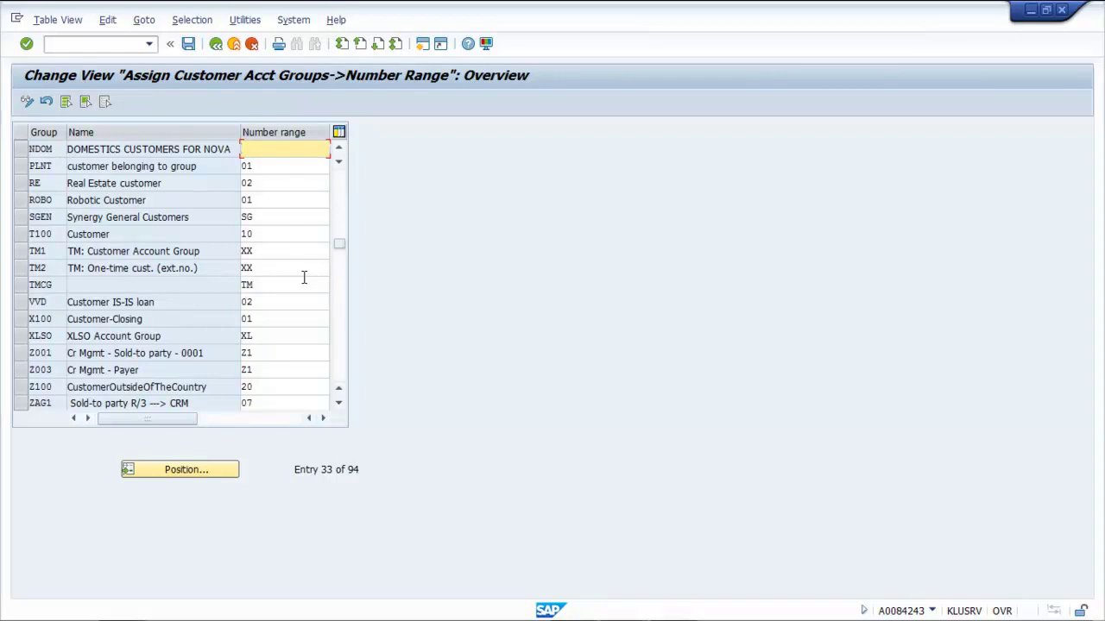
{"action": "type", "text": "NV"}
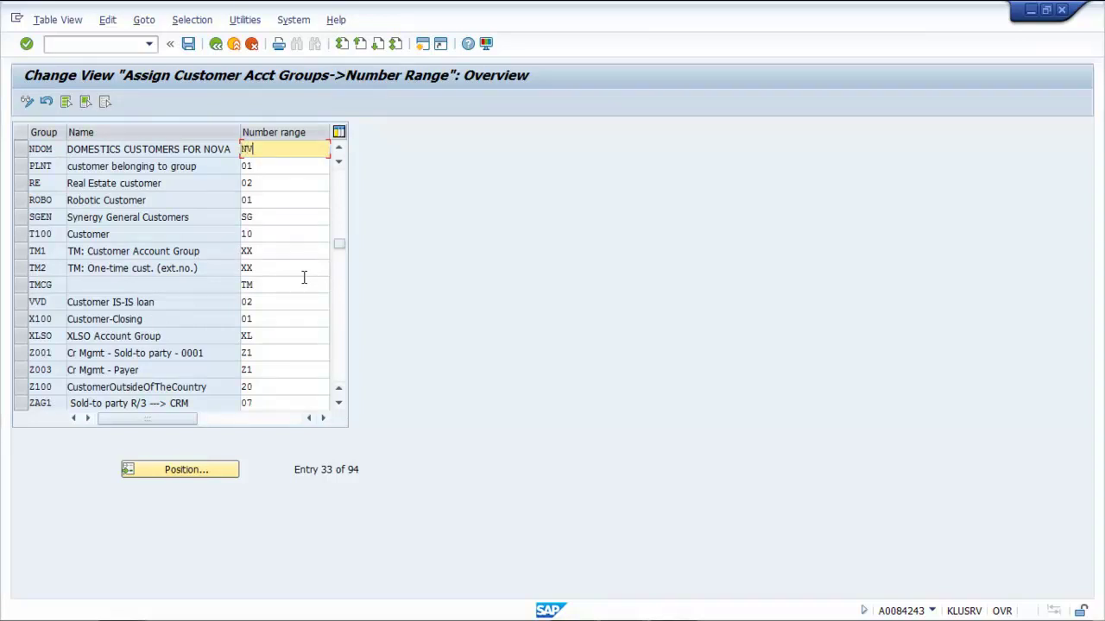